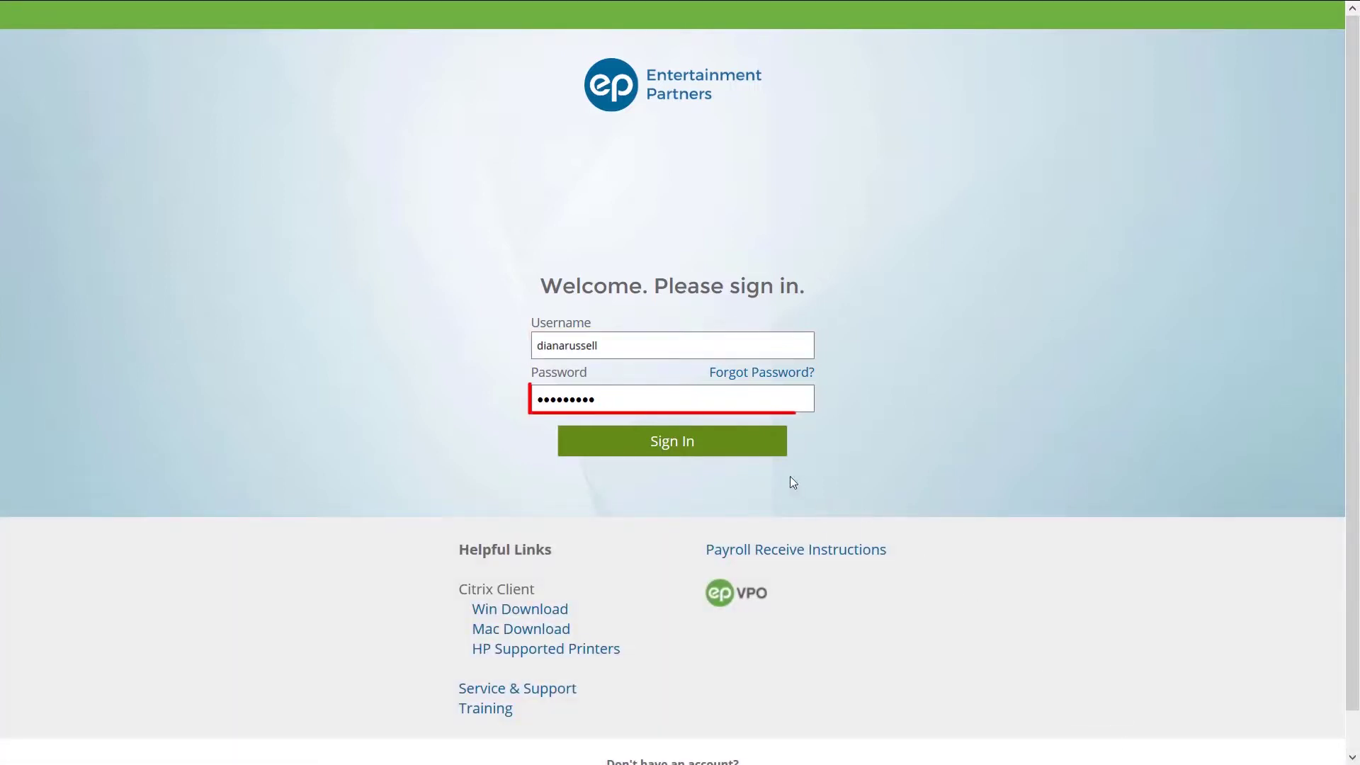
Sign in to the Entertainment Partners portal with the entered username and password.
left_click(734, 447)
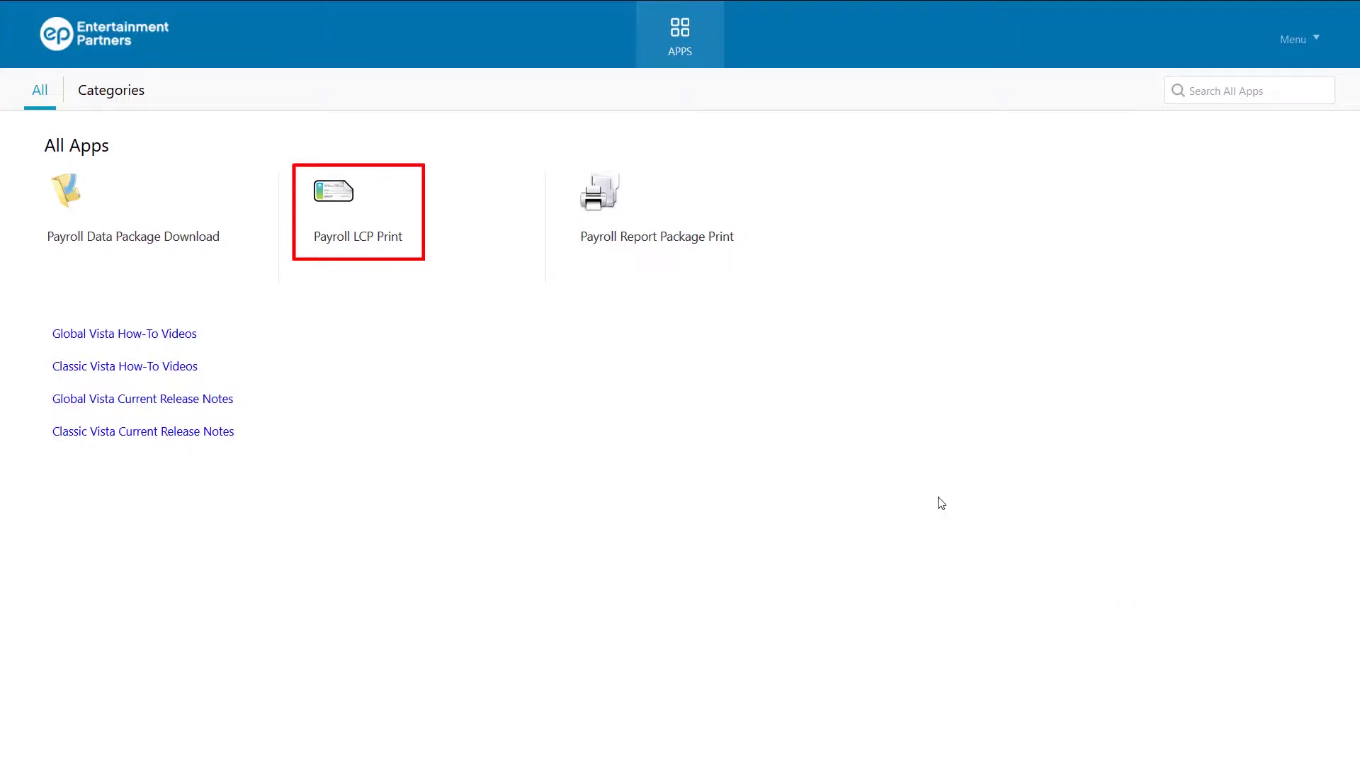
Launch the Payroll LCP Print app from the All Apps list.
left_click(380, 247)
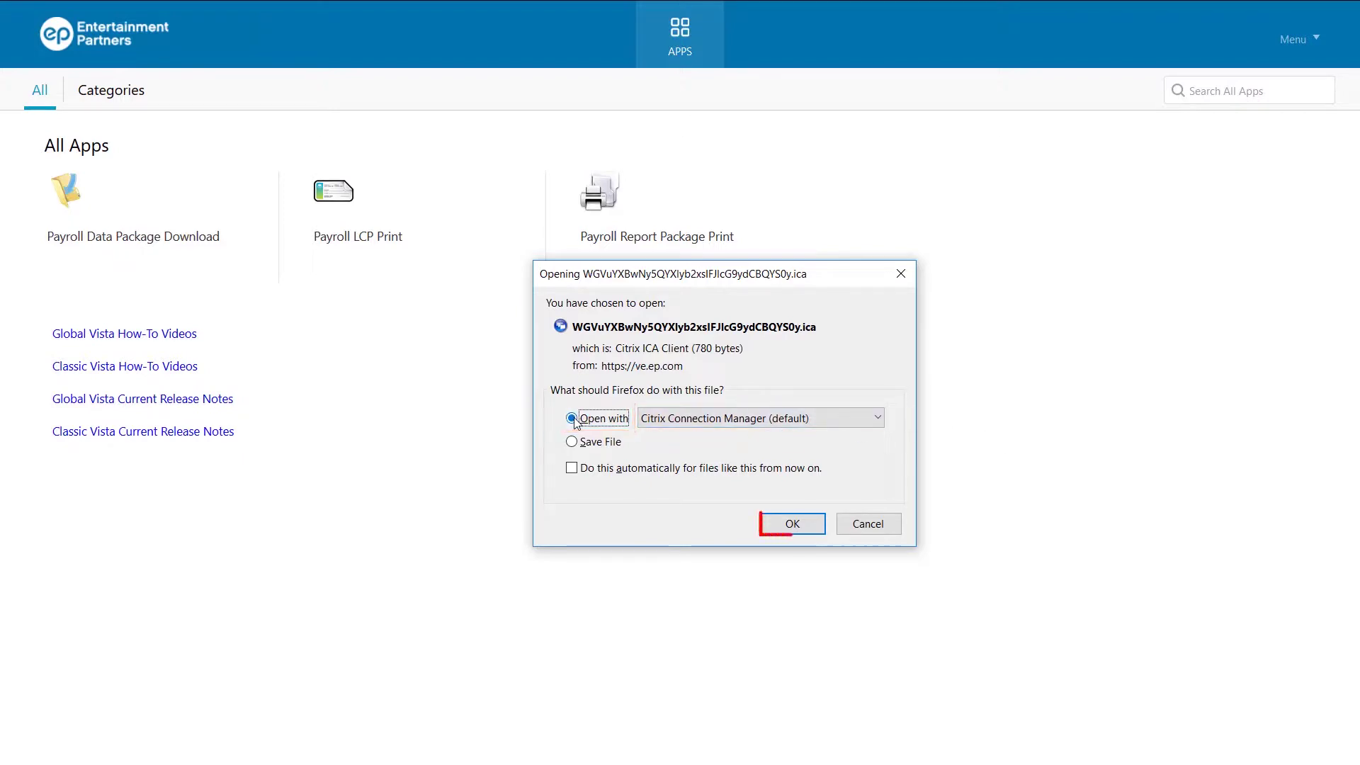
Open the .ica launch file with Citrix Connection Manager, permitting all file access and device use.
left_click(792, 524)
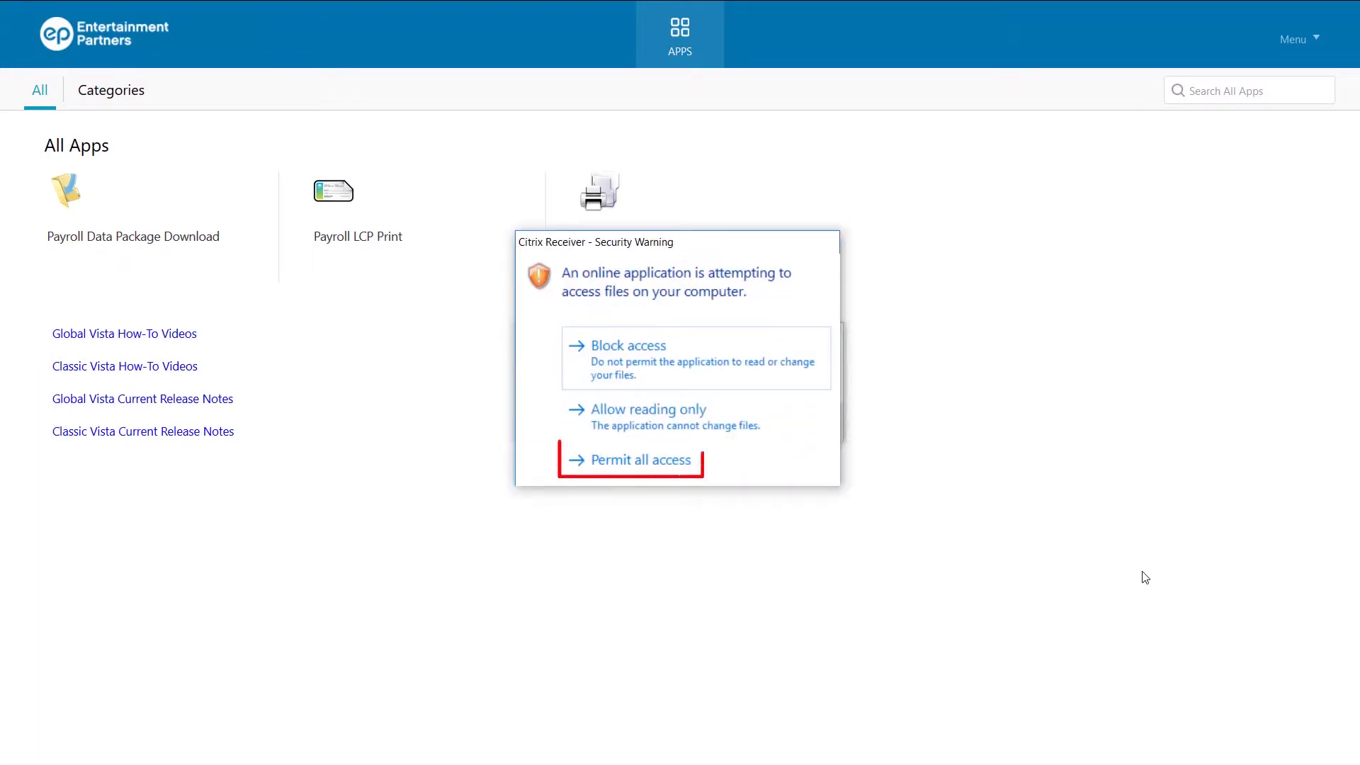
left_click(682, 464)
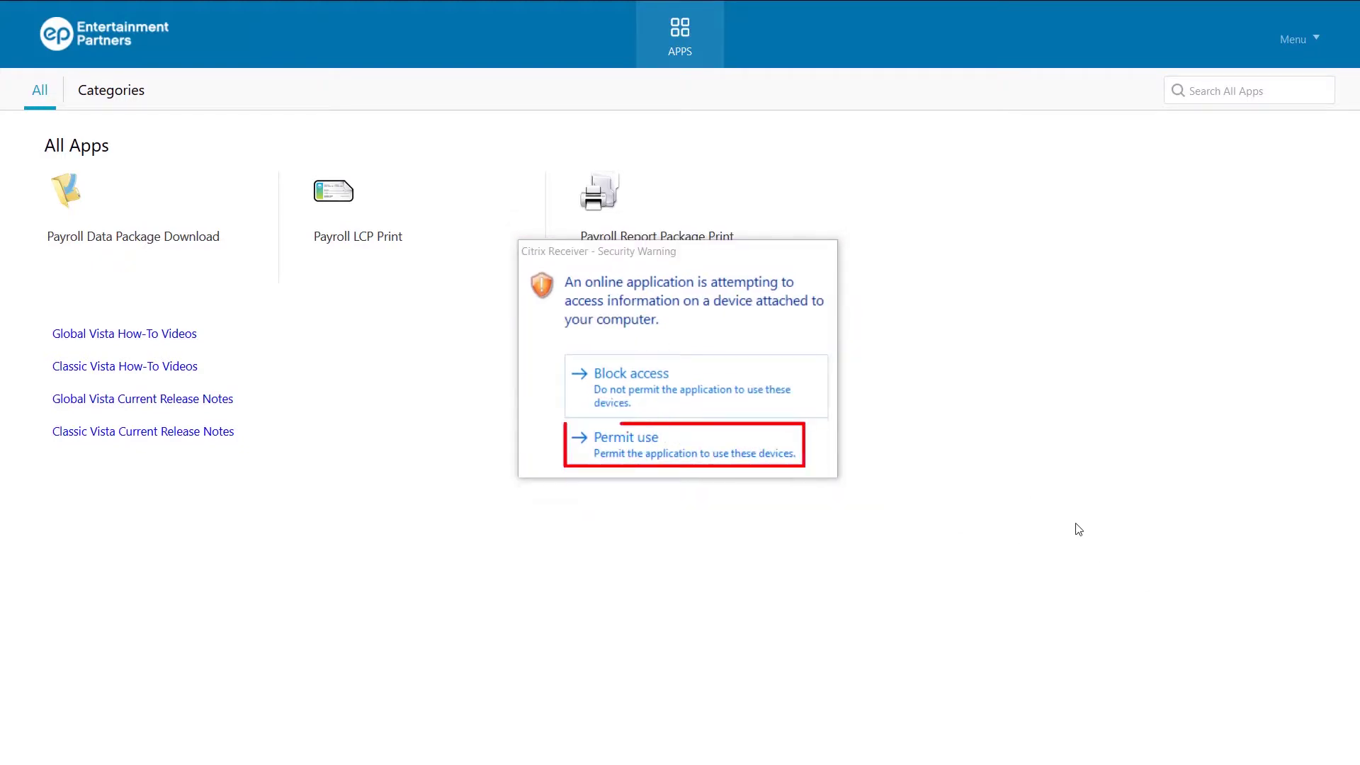
left_click(651, 449)
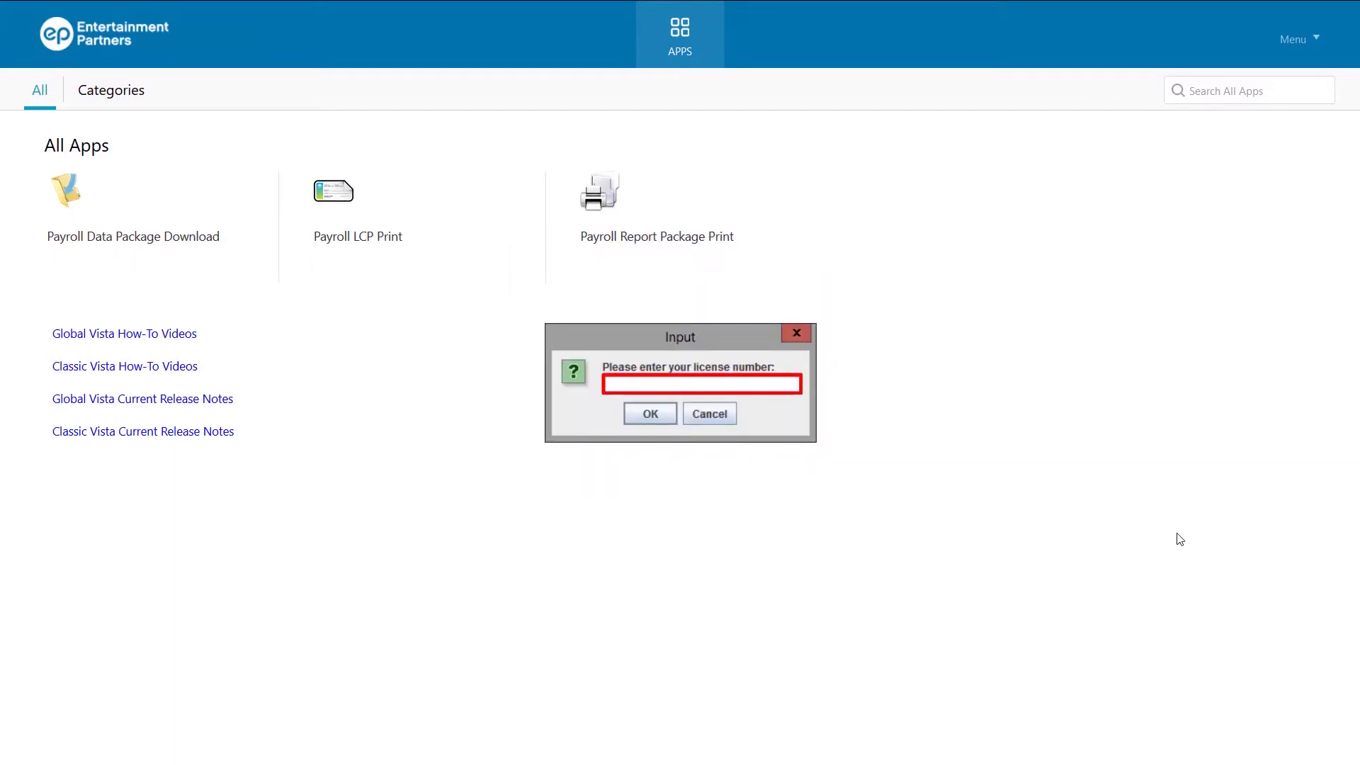
type("1")
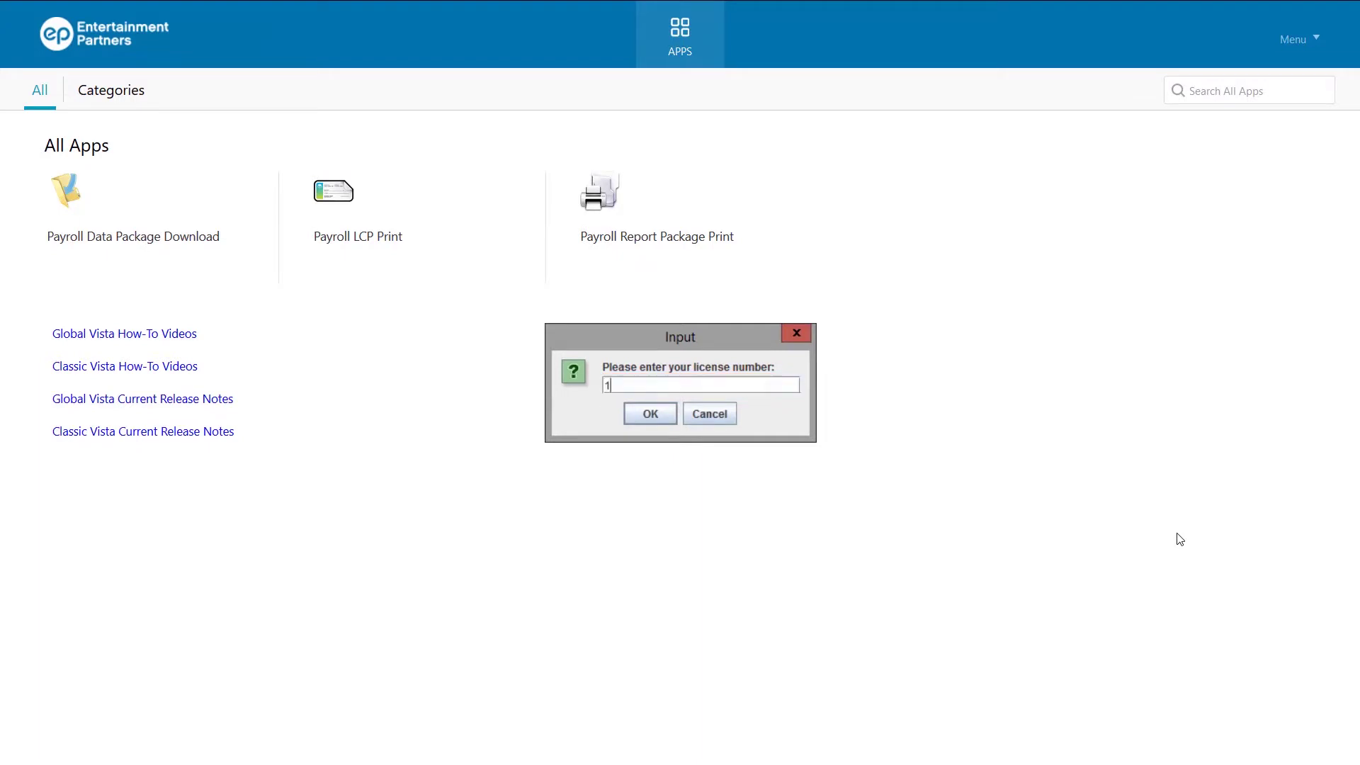
type("234")
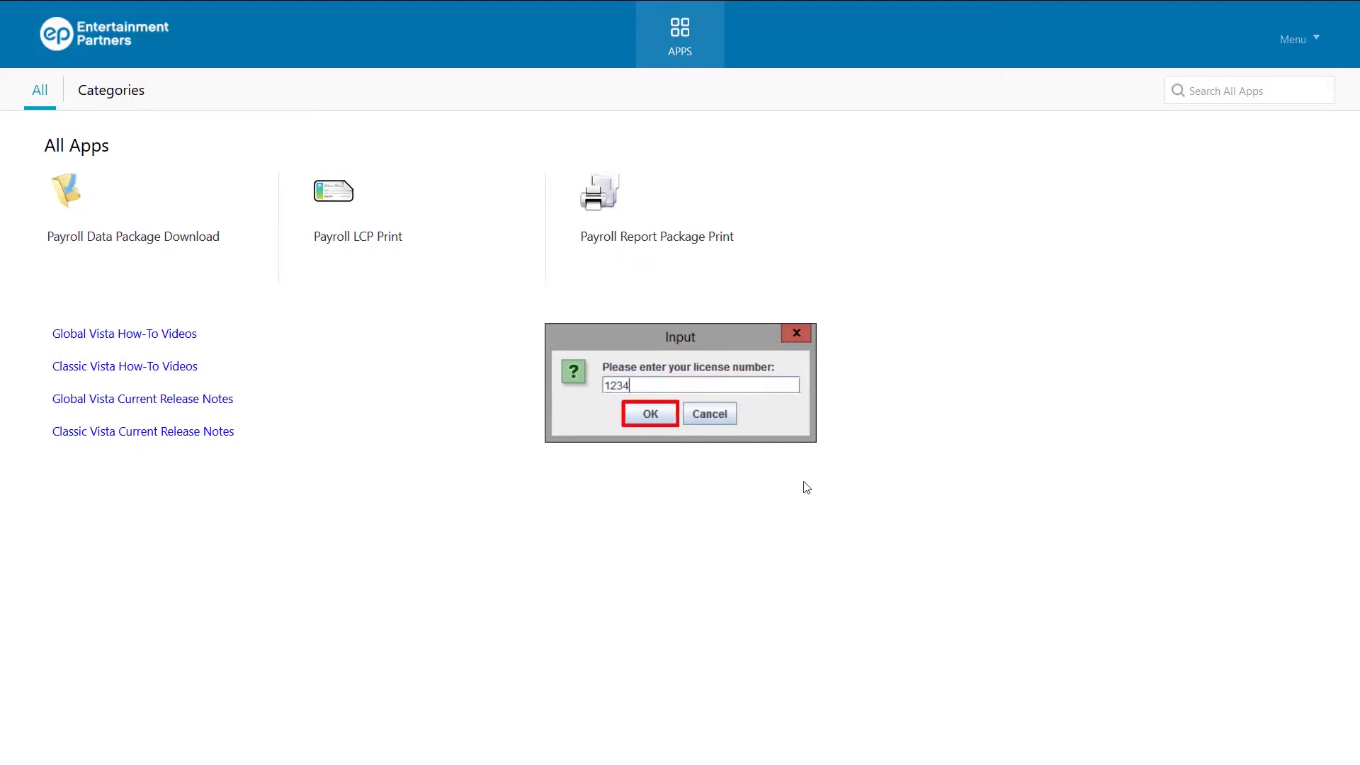
Submit the entered license number in the Input dialog.
left_click(650, 414)
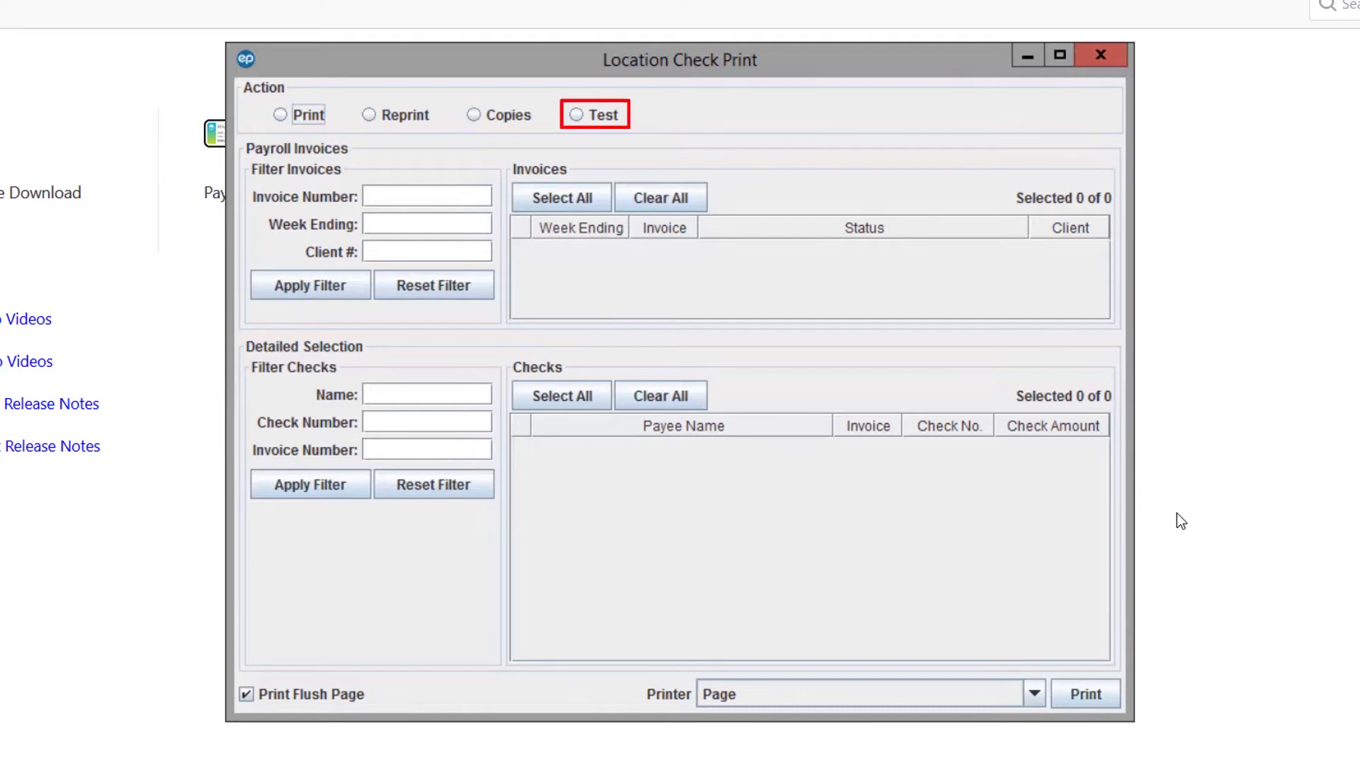
Choose the Test action and select invoice XX9999.
left_click(575, 118)
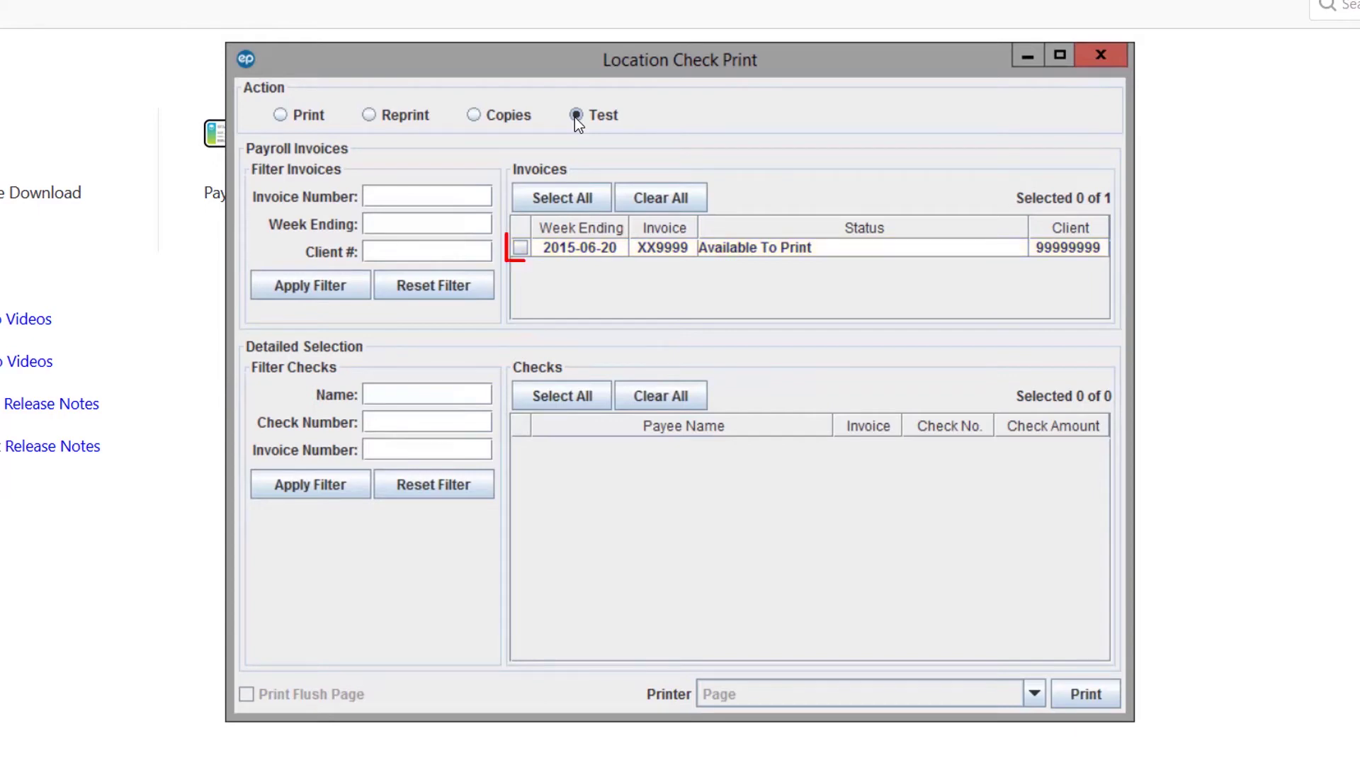
left_click(523, 247)
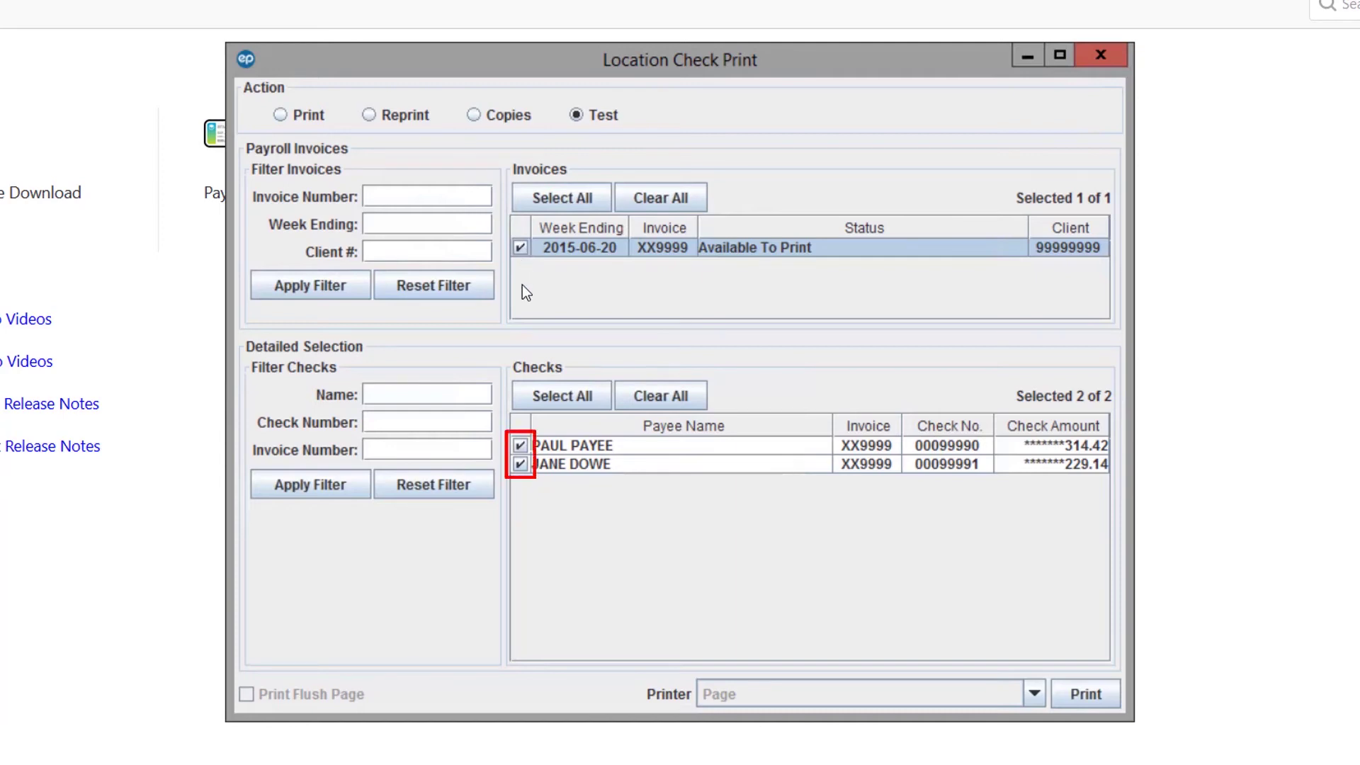
Untick Jane Dowe's check 00099991 so Selected shows 1 of 2.
left_click(520, 465)
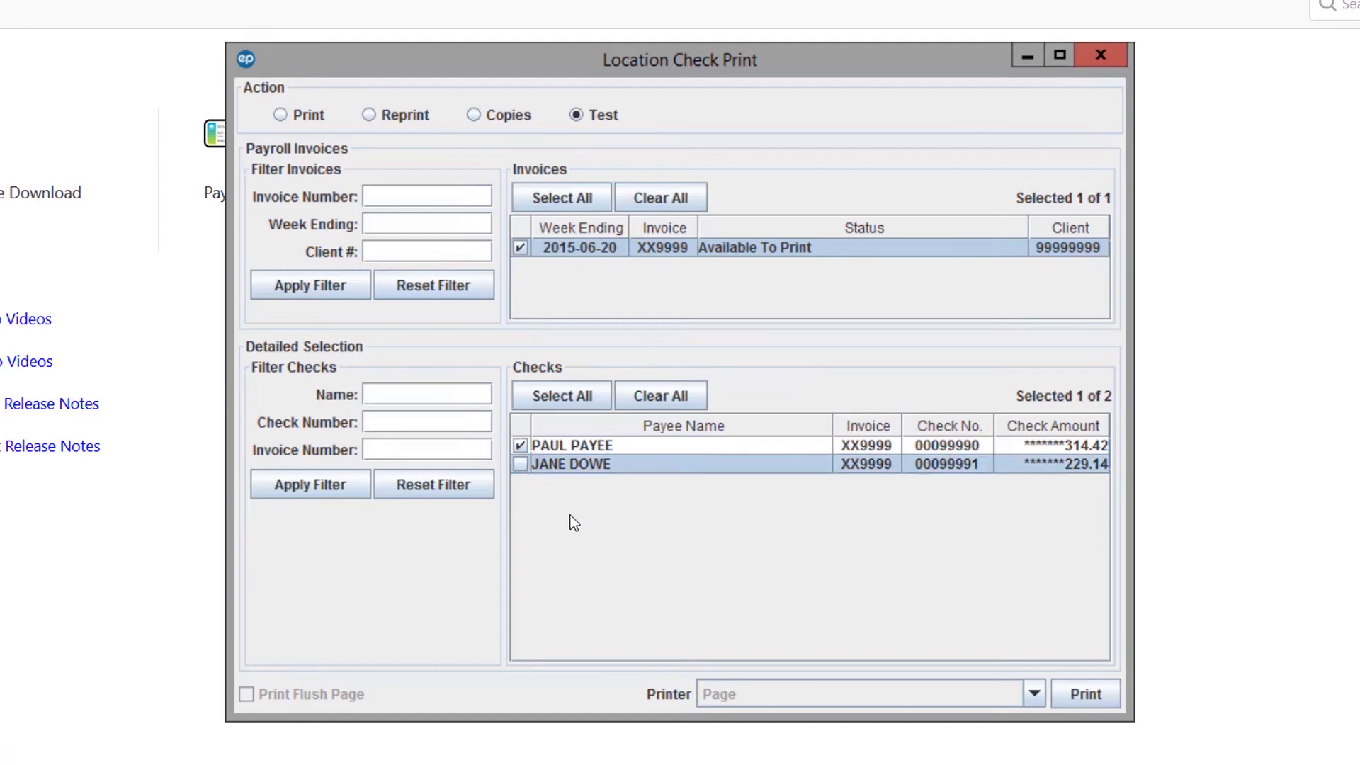
Print Paul Payee's test check and acknowledge the Print Complete dialog.
left_click(1074, 701)
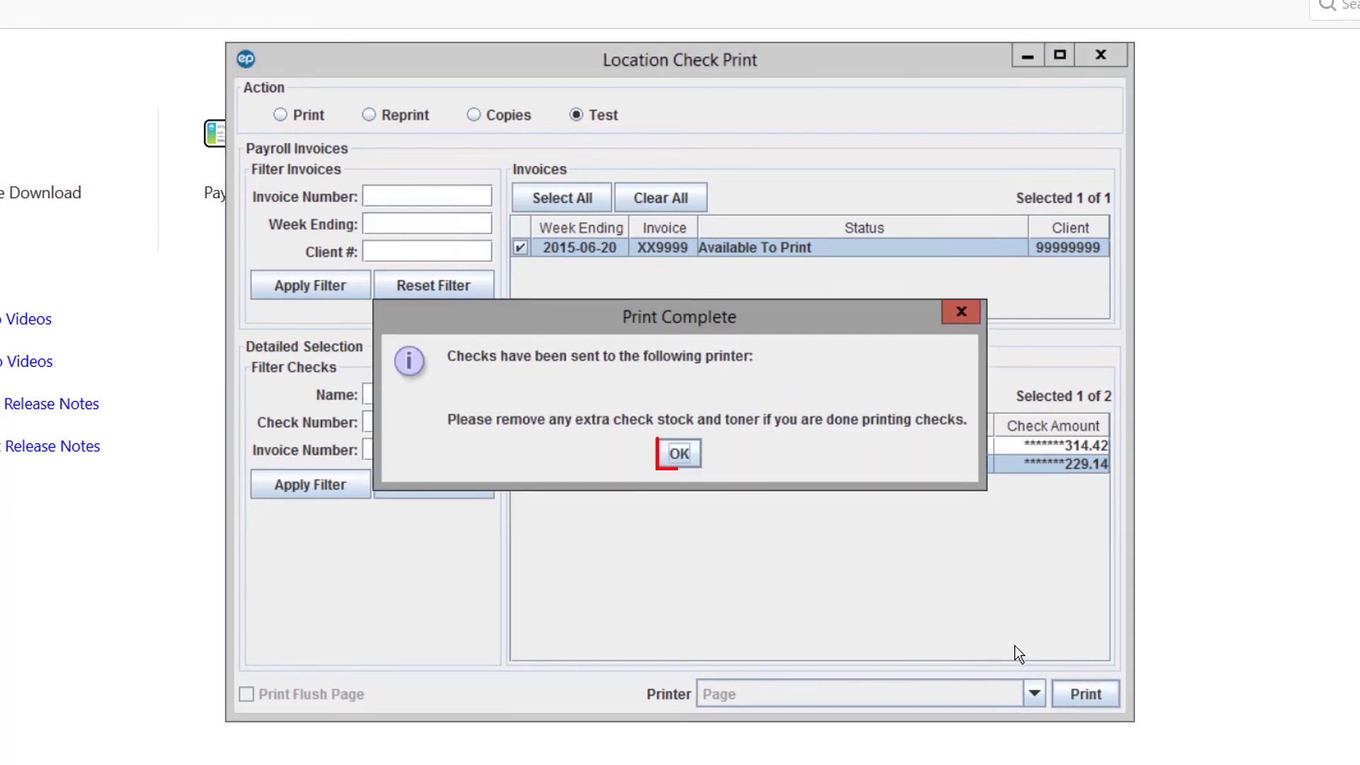
left_click(686, 457)
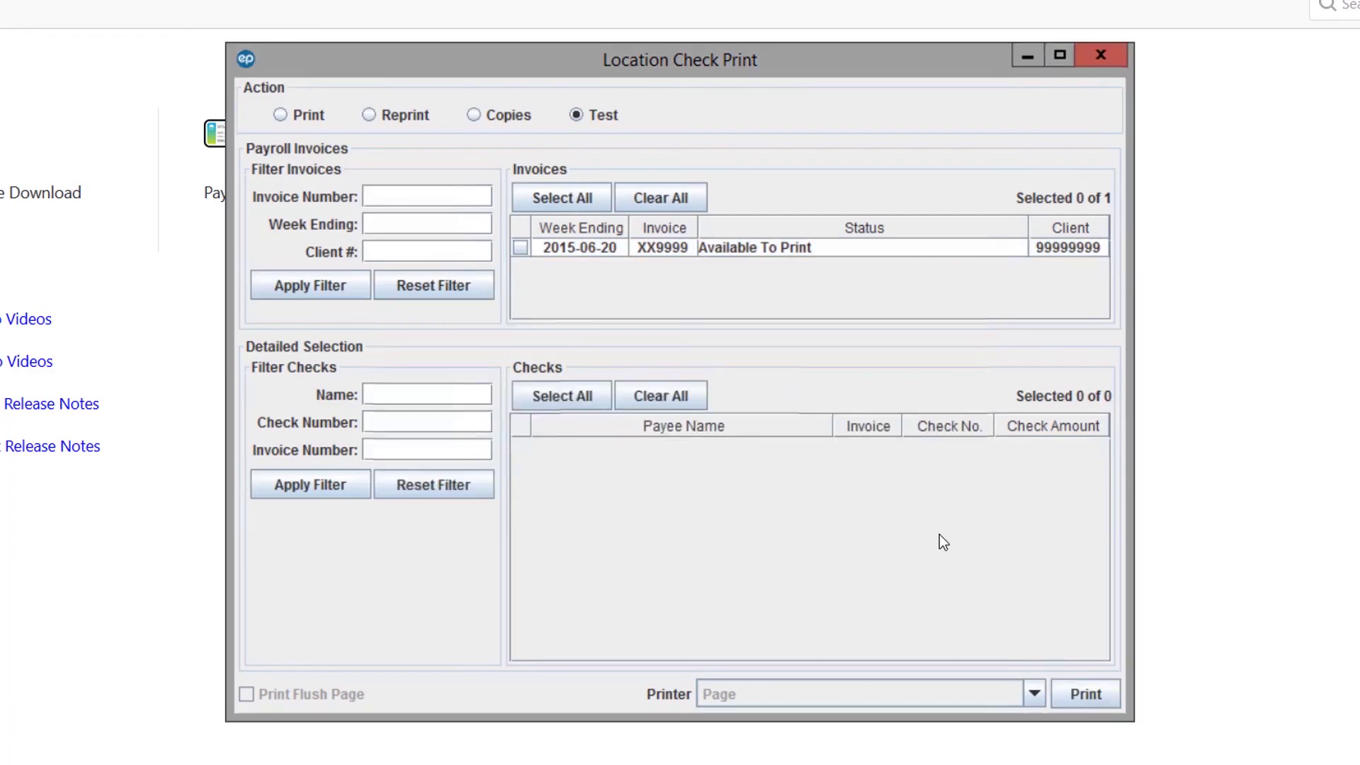